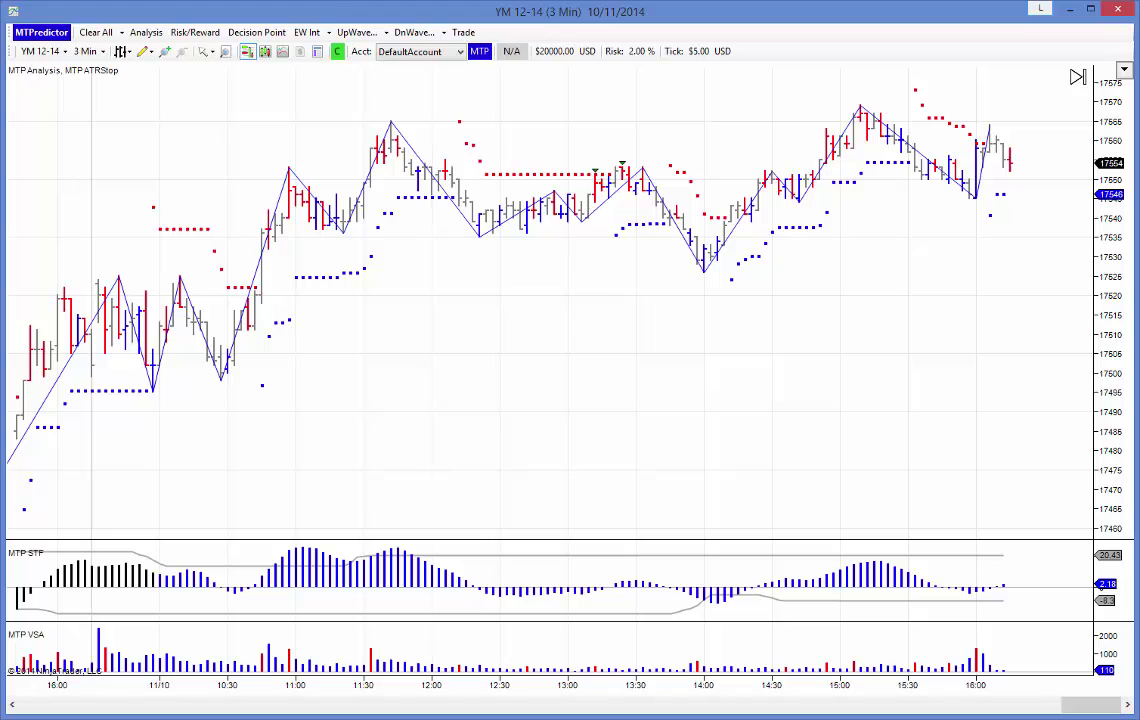
- Switch the YM 12-14 chart to 15-minute bars and pan it to leave space after the latest bar
left_click_drag(458, 323, 420, 331)
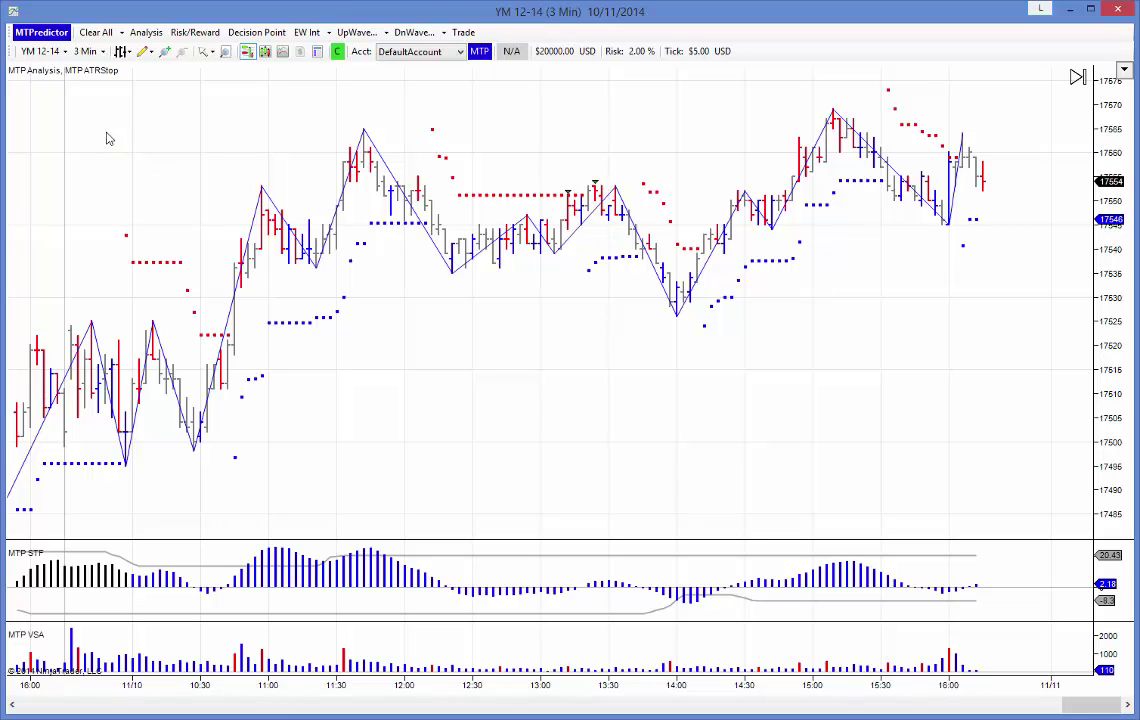
left_click(88, 55)
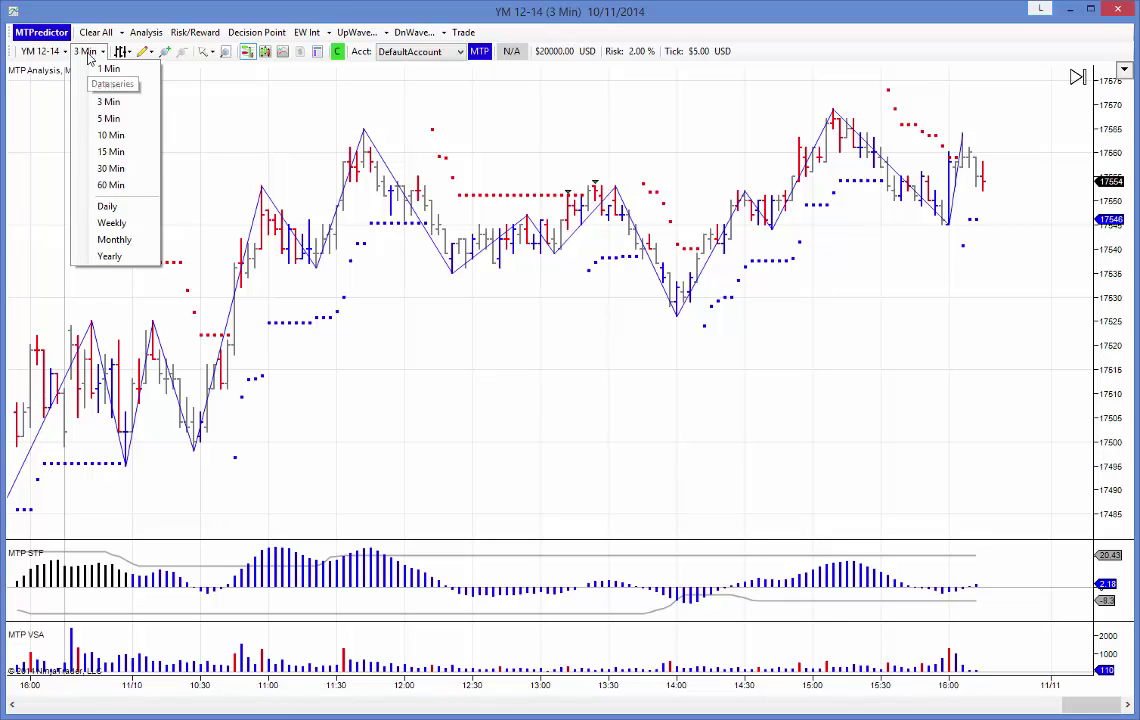
left_click(117, 152)
left_click_drag(730, 392, 330, 440)
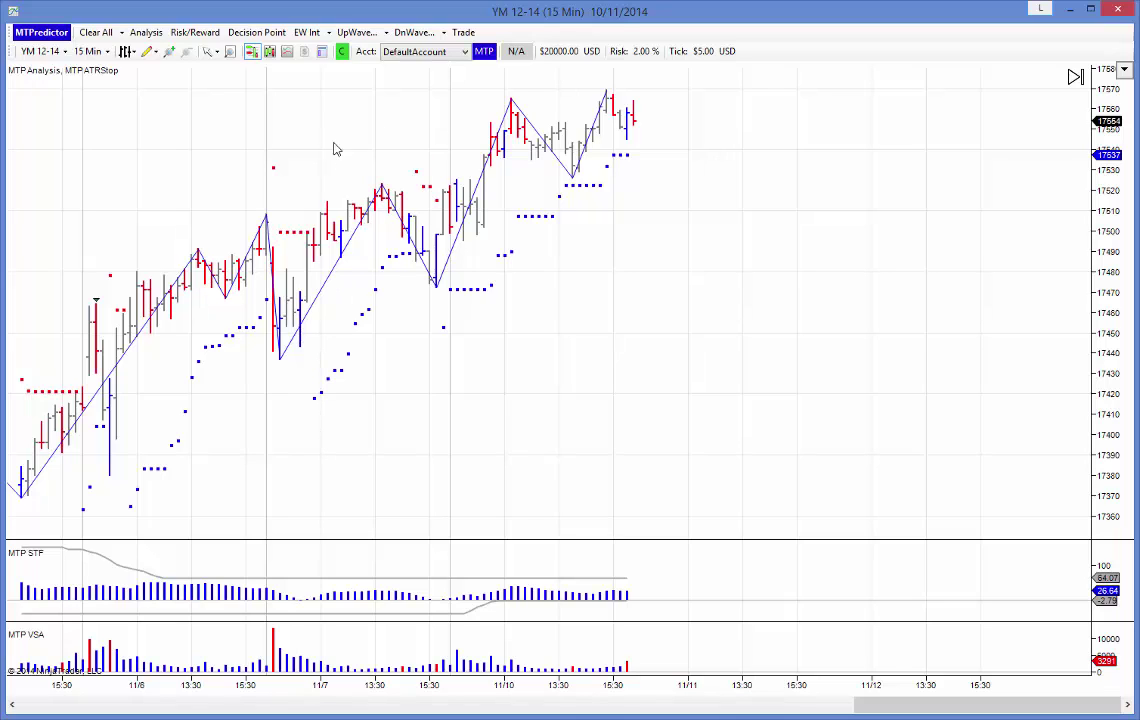
- Mark a decision point zone near 17530–17540 on the 15-minute chart, then return to 3-minute bars
right_click(382, 190)
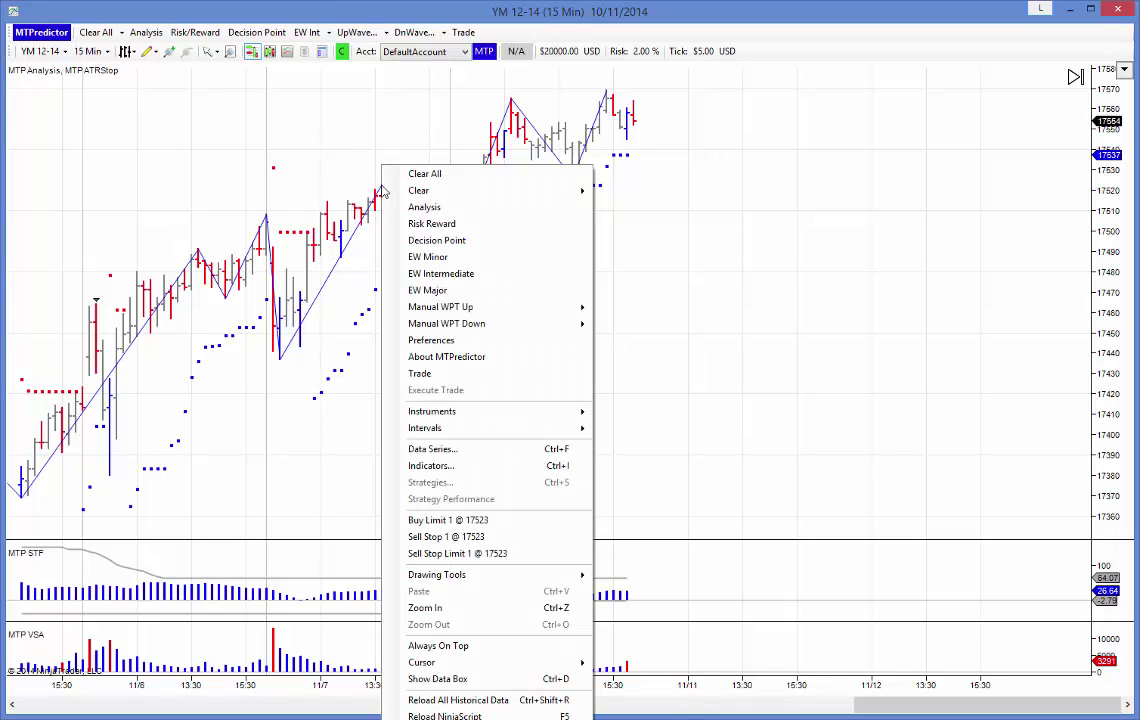
left_click(418, 245)
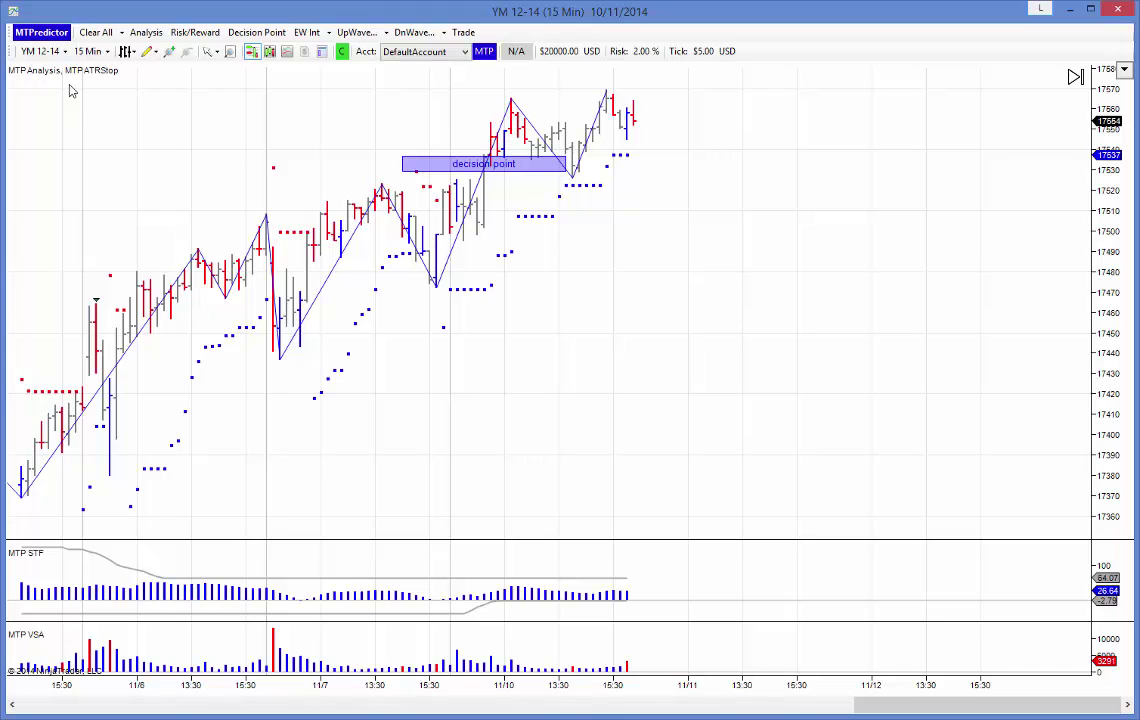
left_click(90, 51)
left_click(116, 109)
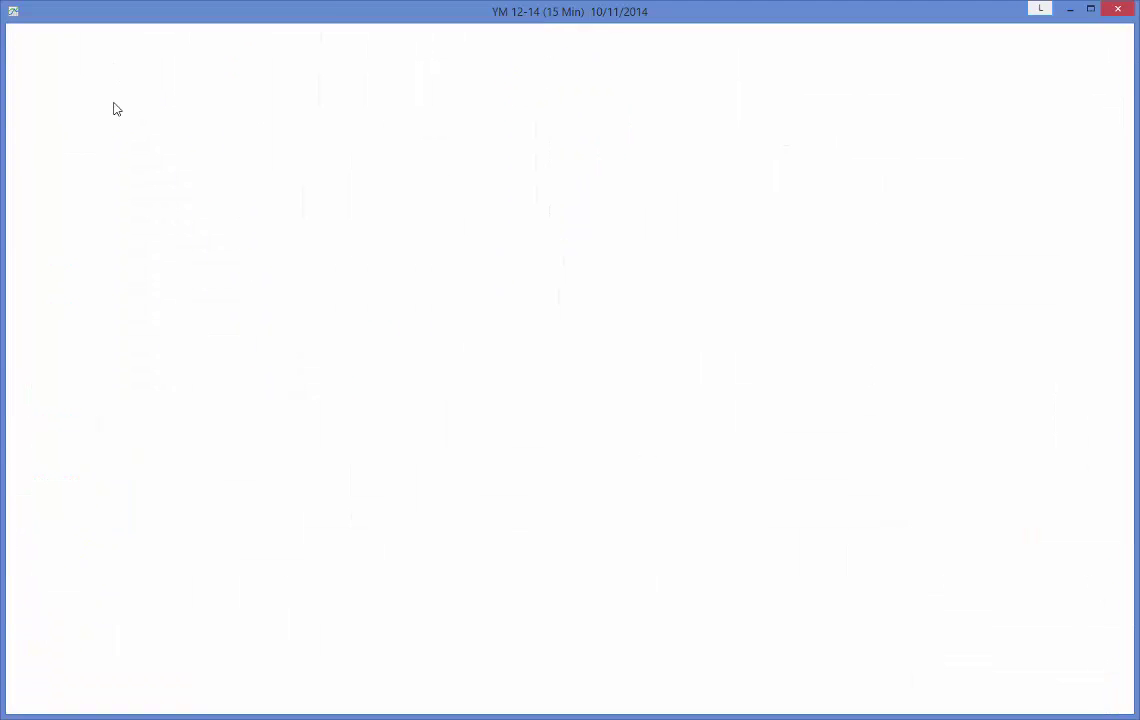
- Shorten the 'decision point [15 minute]' zone on the 3-minute chart to end near 11:40
left_click_drag(708, 262, 470, 242)
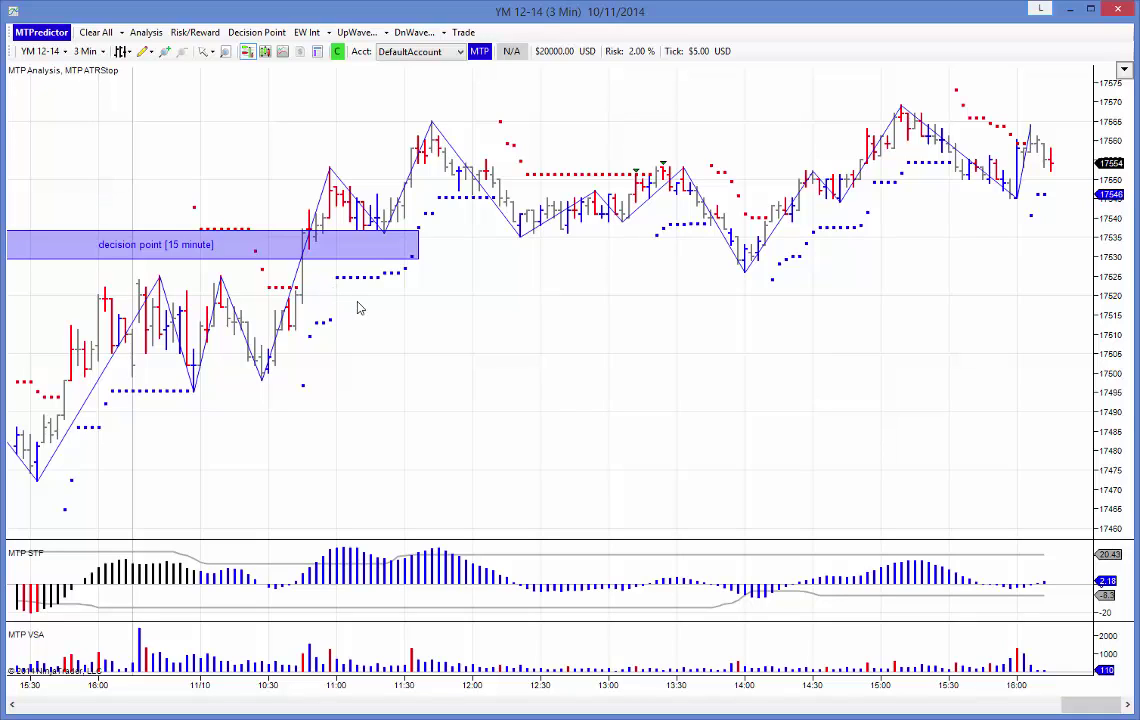
left_click(92, 51)
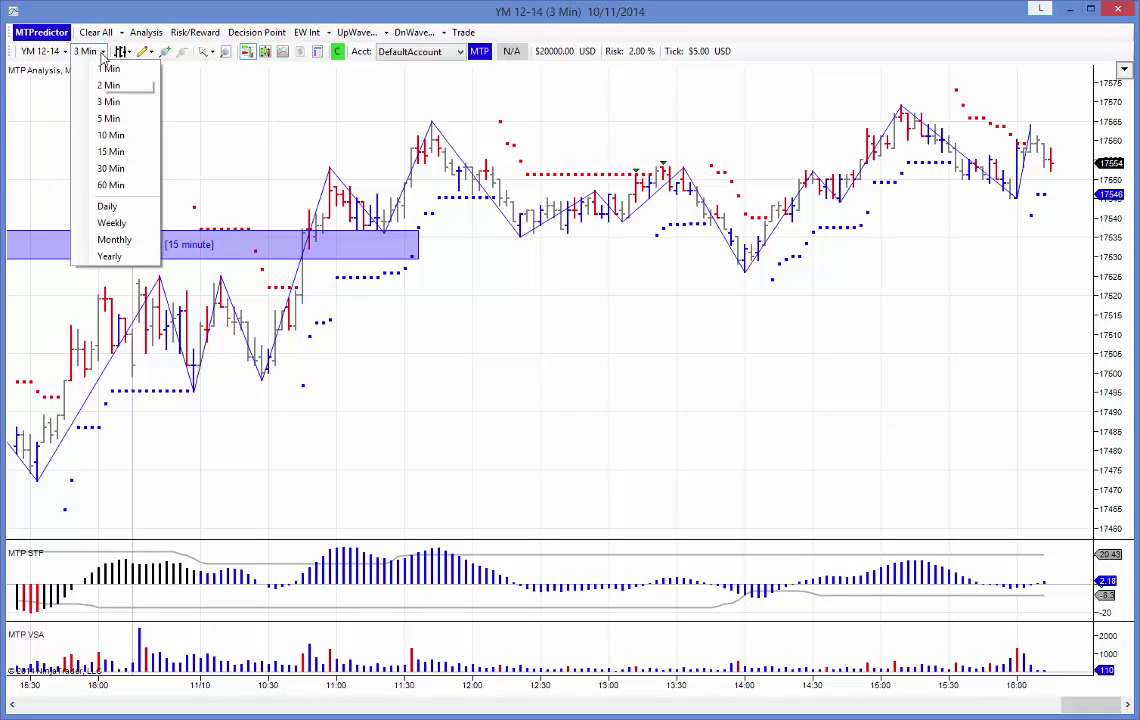
- On 5-minute bars, draw a long 8-contract risk/reward setup at 17535 with stop 17525 and target 17569
left_click(112, 127)
left_click_drag(758, 328, 505, 343)
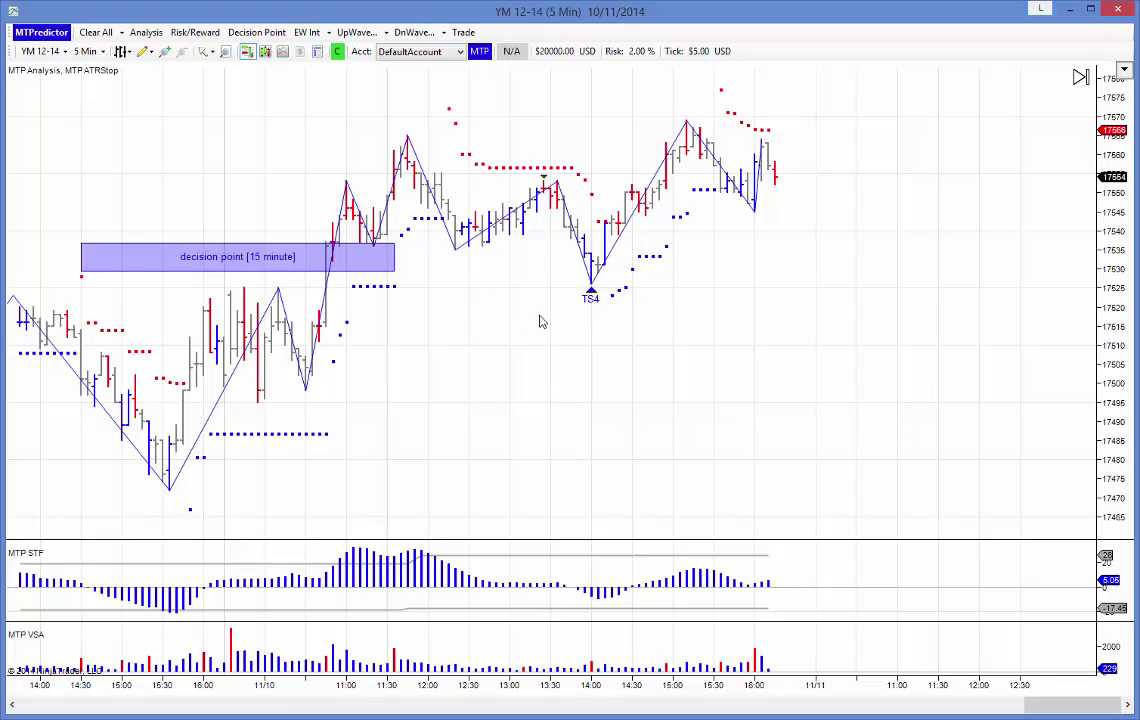
right_click(594, 266)
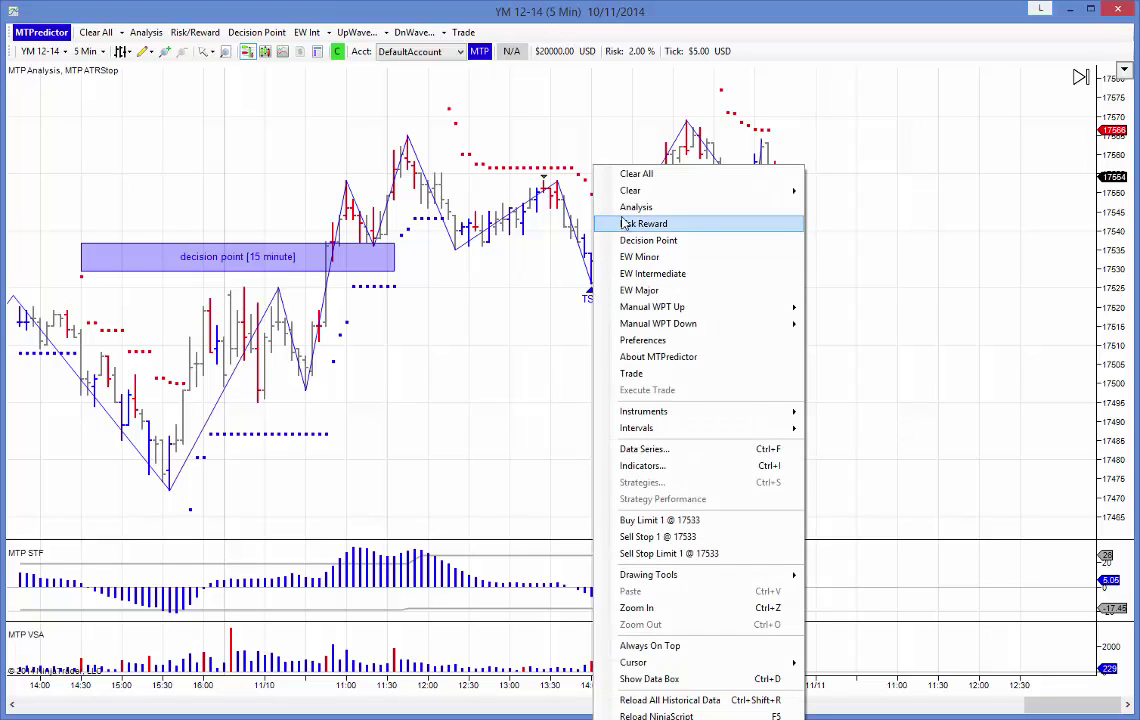
left_click(620, 221)
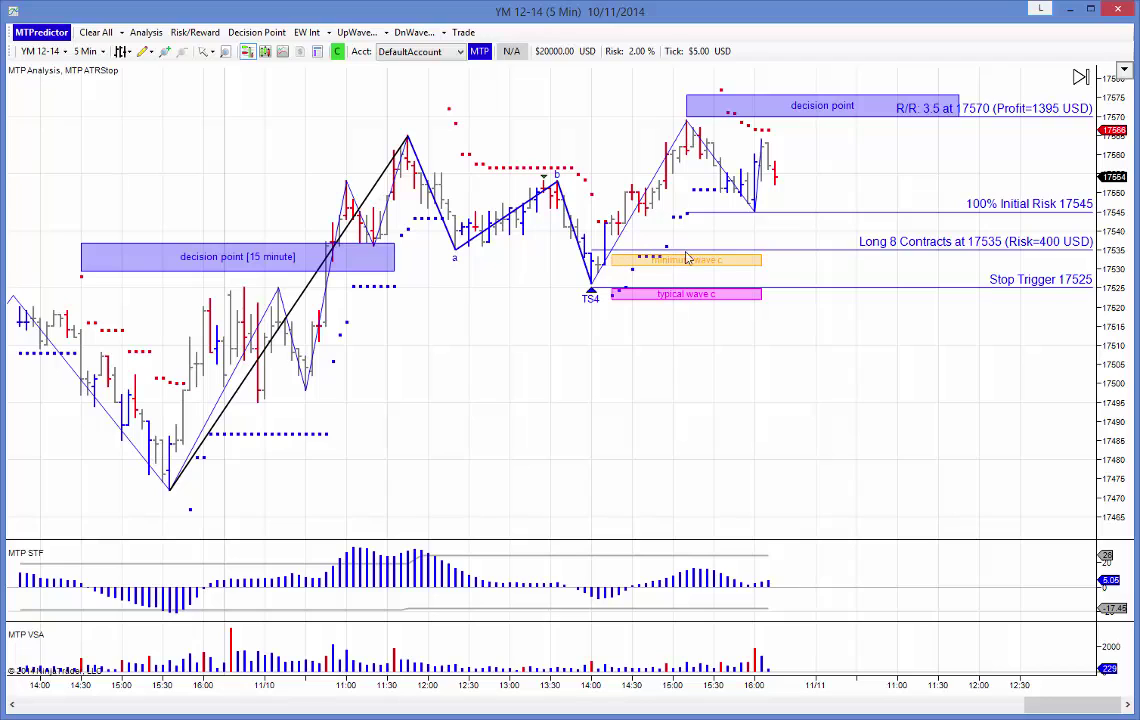
left_click_drag(715, 115, 688, 117)
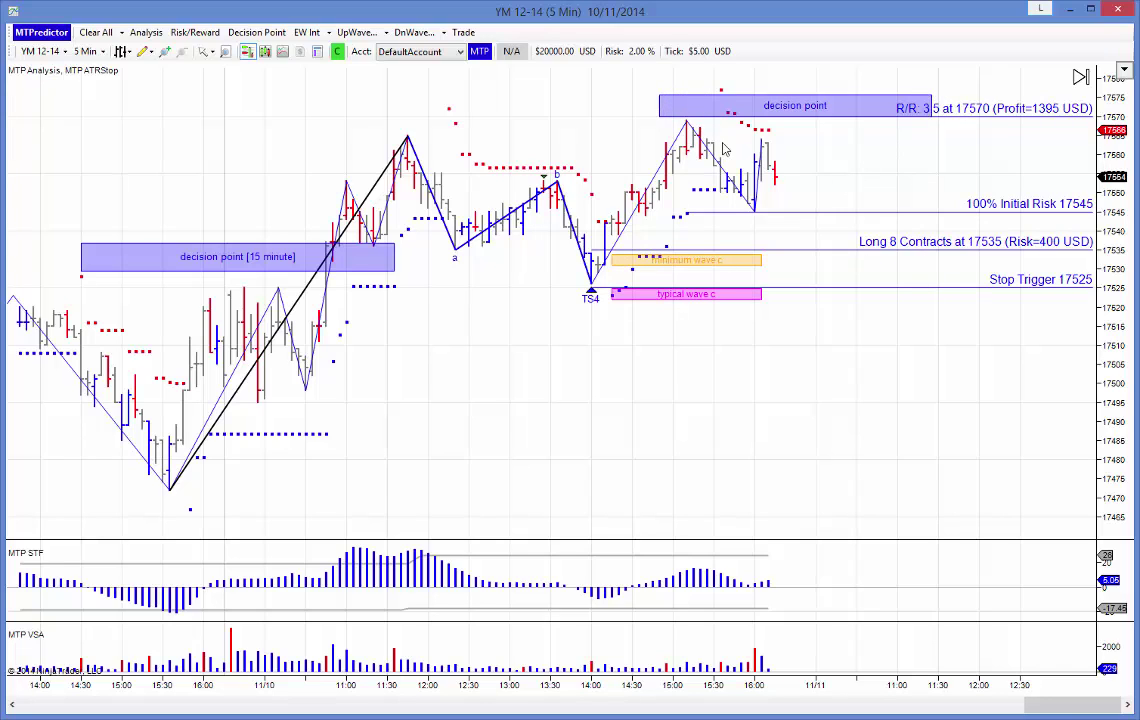
left_click(711, 122)
left_click_drag(937, 116, 937, 120)
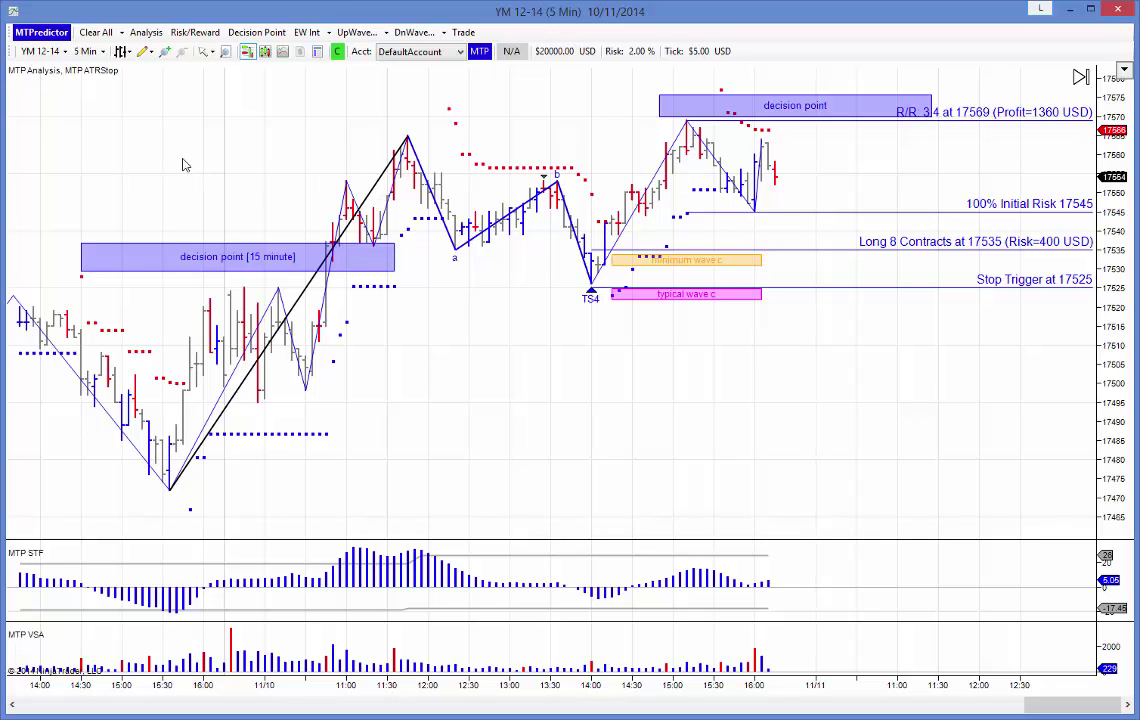
- Return the chart to 3-minute bars, panned to show the latest prices
left_click(93, 53)
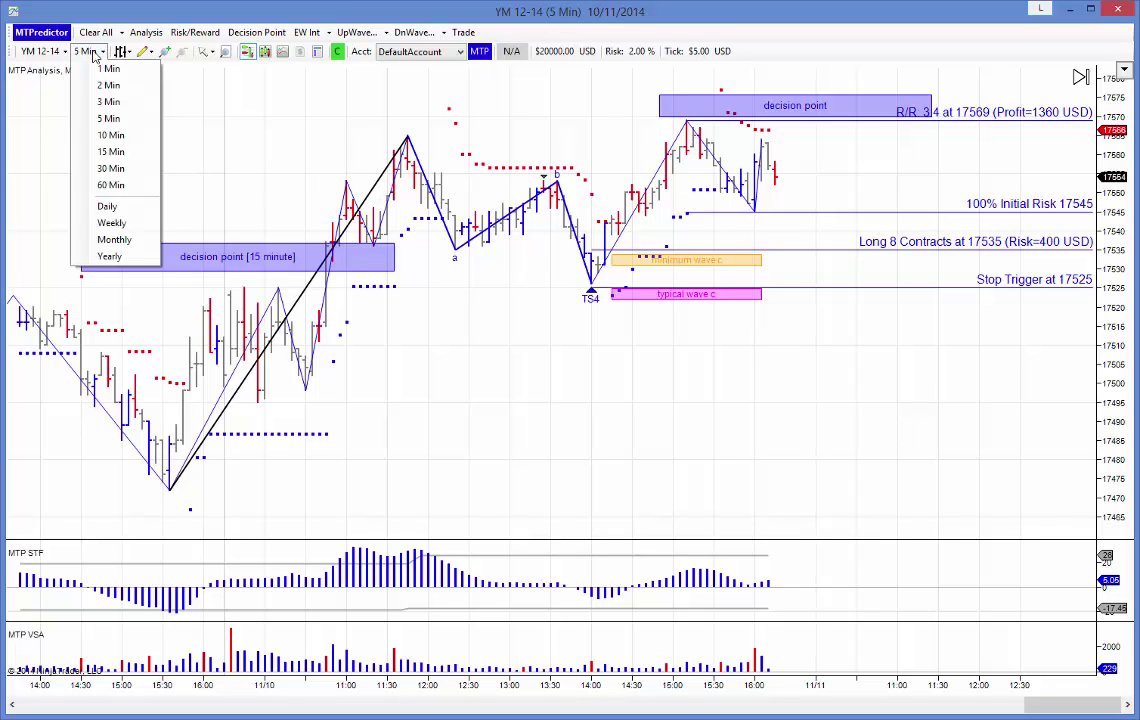
left_click(113, 102)
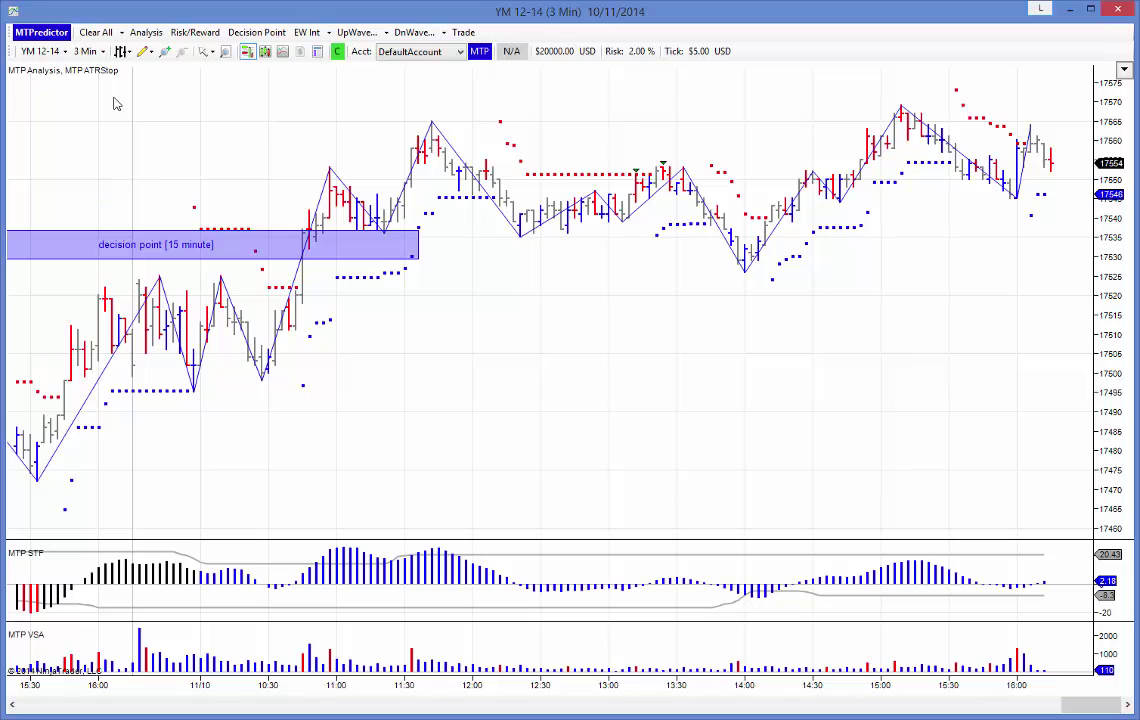
left_click_drag(562, 359, 496, 377)
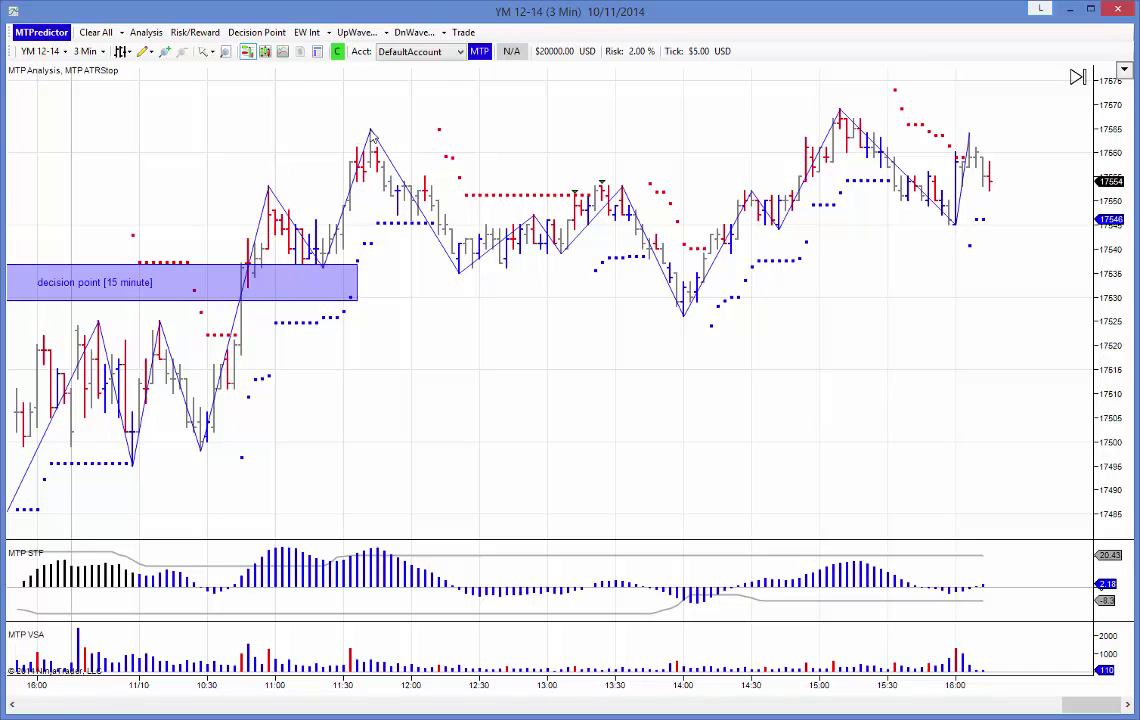
- Add intermediate Elliott wave labels (1)–(5) and shift the minimum wave 5 target zone left
right_click(332, 118)
left_click(430, 238)
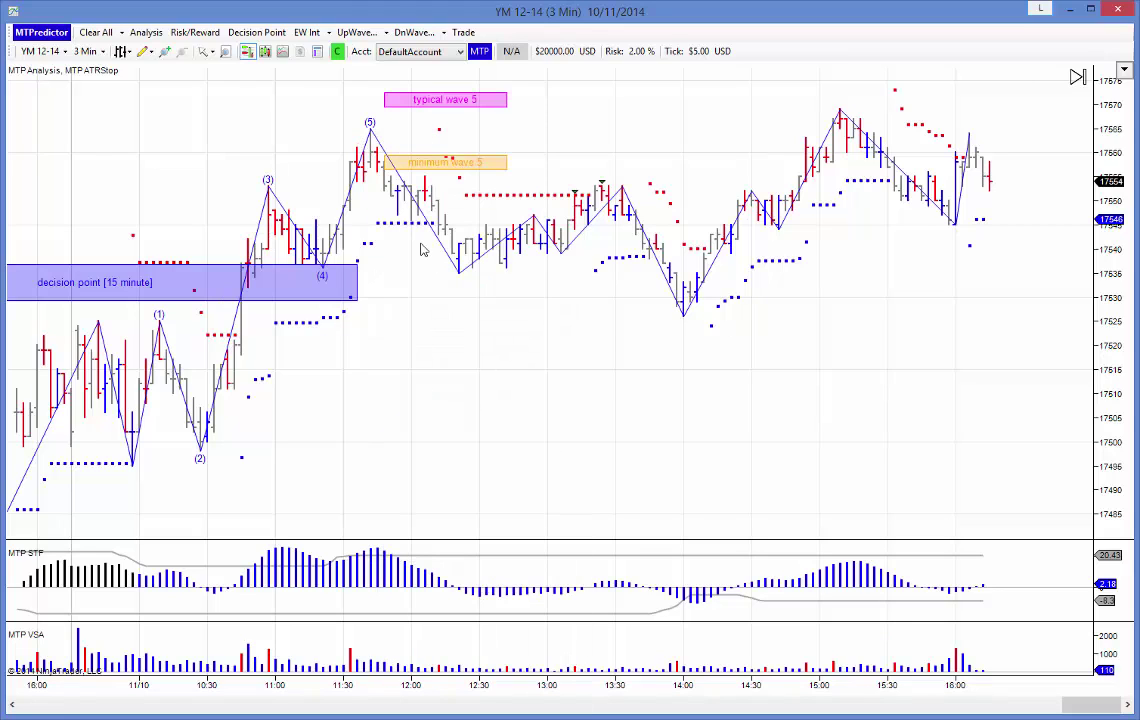
left_click_drag(410, 153, 376, 154)
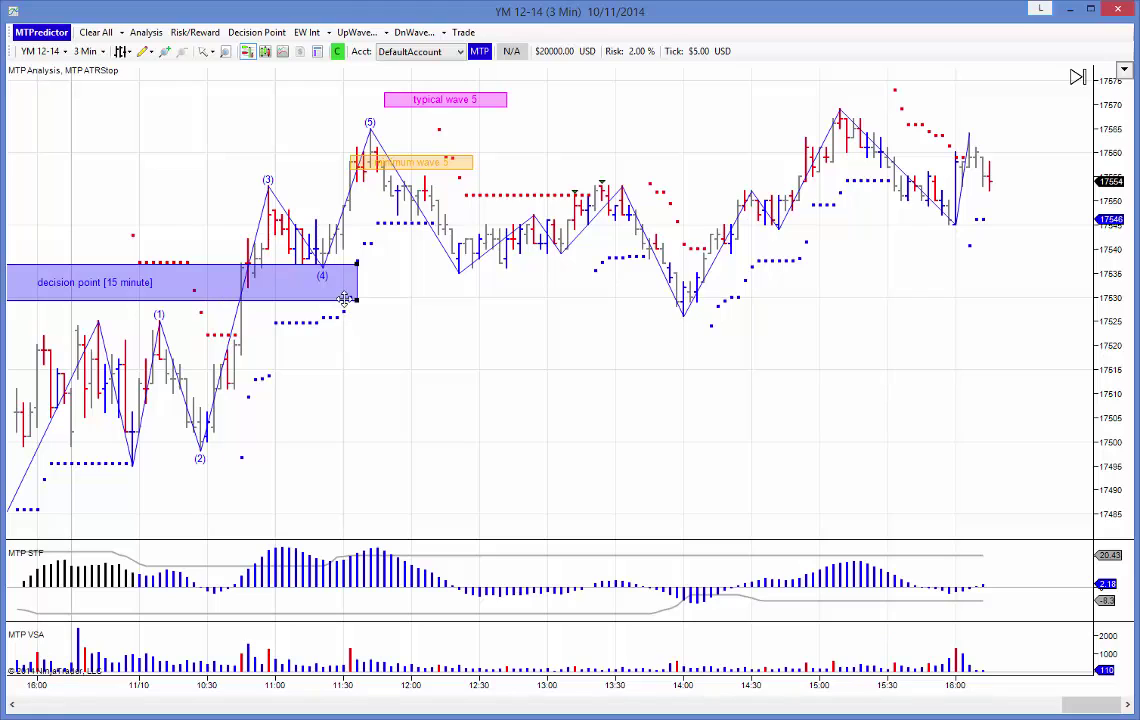
- Narrow the 15-minute zone and add a decision point zone near 17530 spanning about 12:40–14:05
left_click_drag(356, 298, 213, 296)
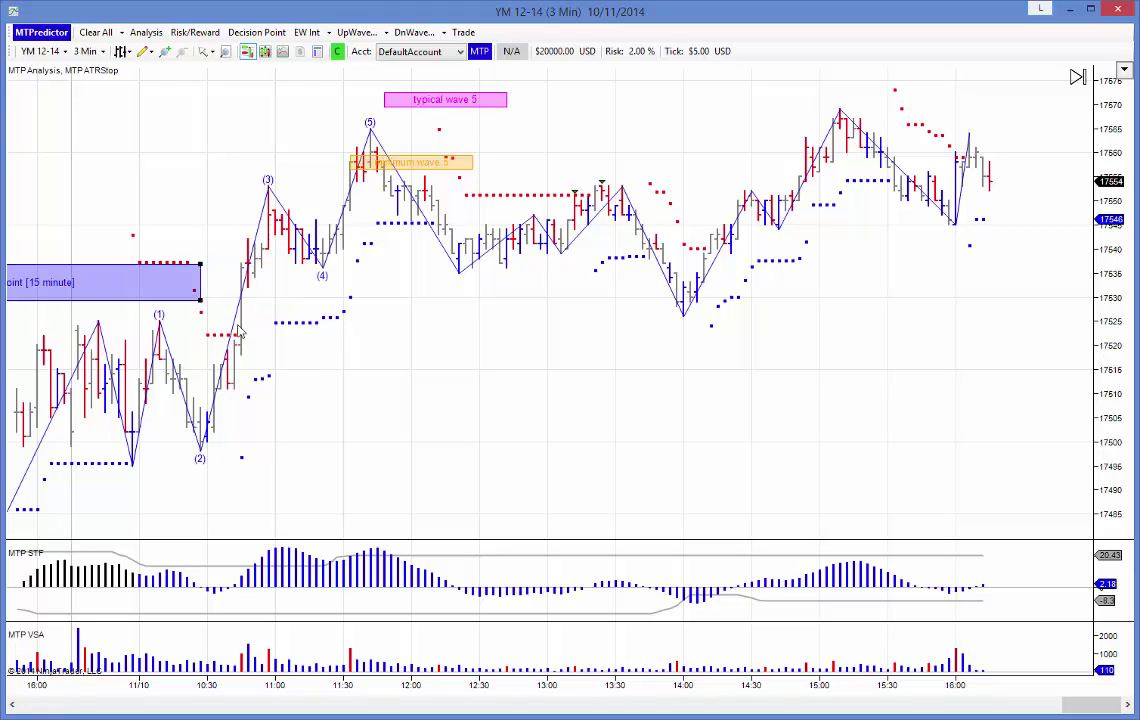
right_click(322, 258)
left_click(378, 240)
left_click_drag(408, 294, 499, 295)
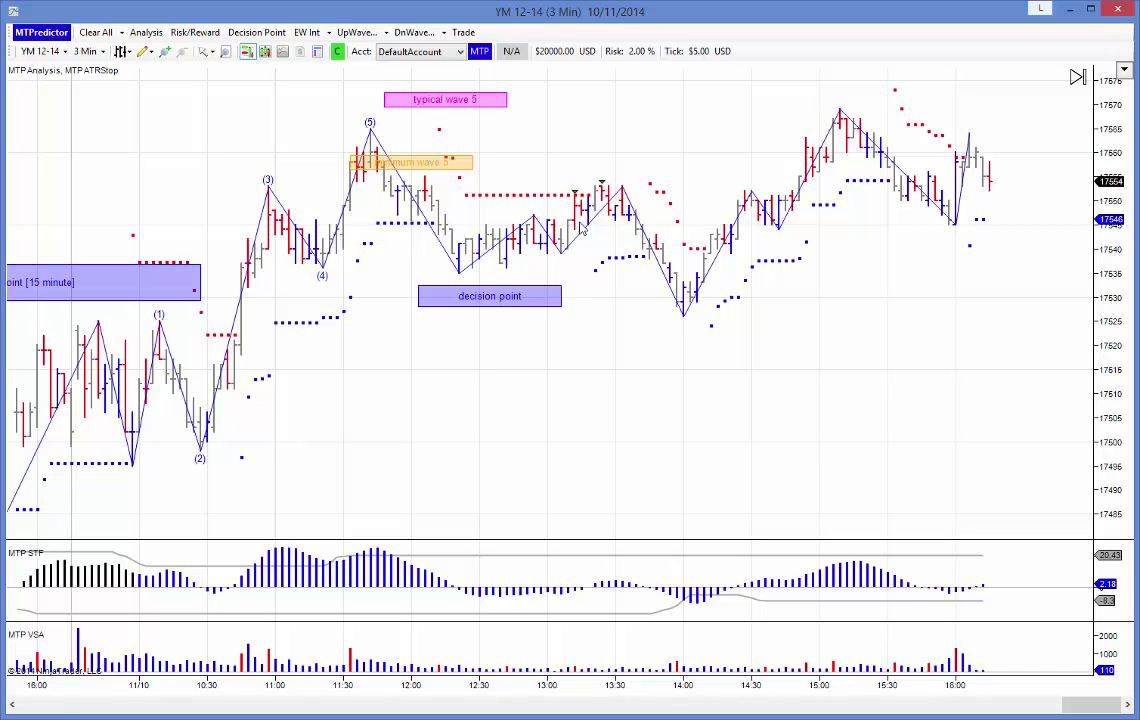
left_click_drag(555, 292, 679, 296)
left_click(533, 348)
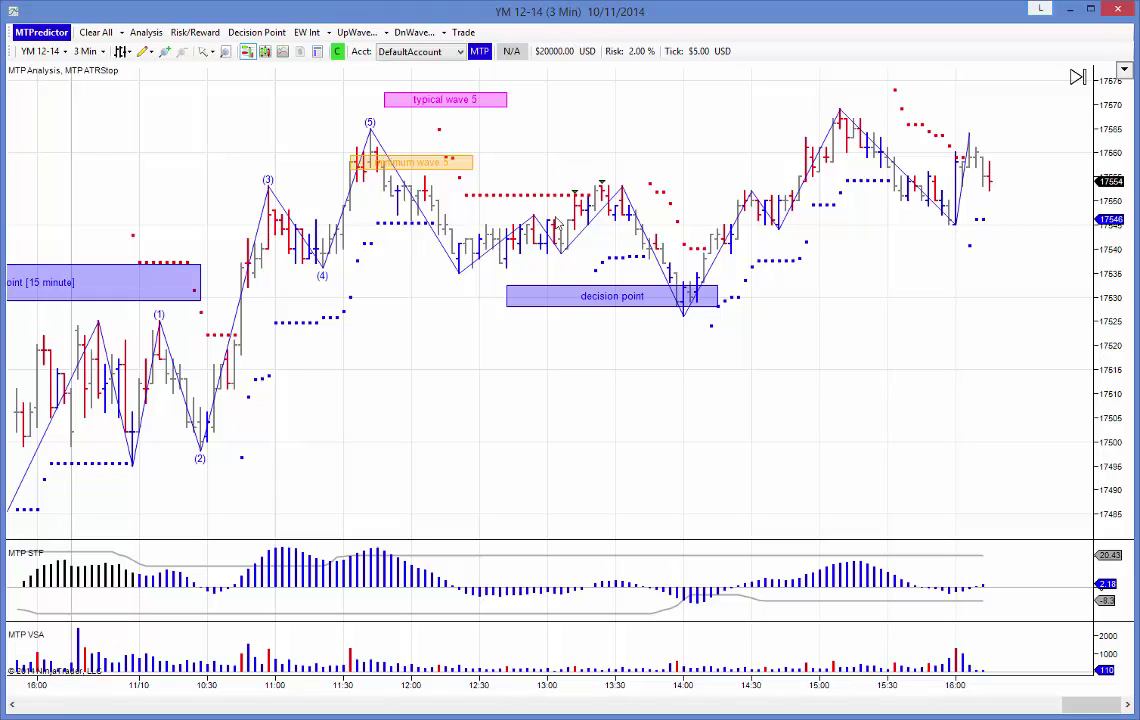
right_click(583, 207)
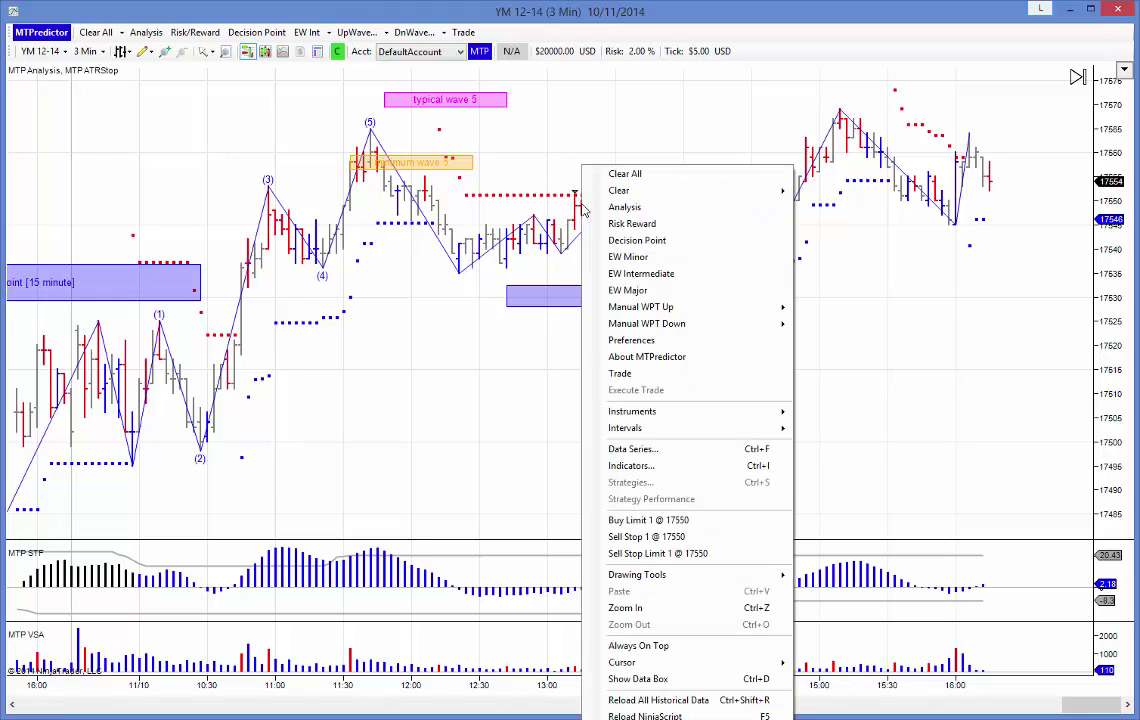
- Draw a short risk/reward setup from the ~13:20 entry bar with its target price
left_click(622, 222)
left_click(603, 222)
left_click(597, 230)
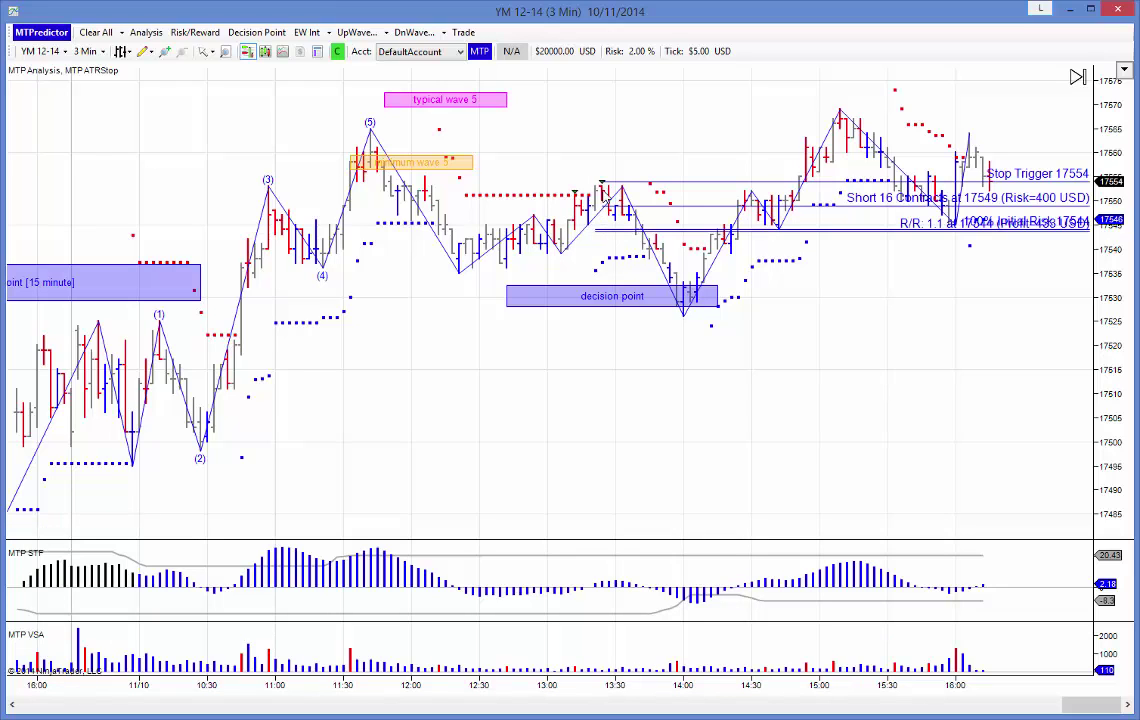
- Draw ABC wave projection zones and refresh the short setup figures: 13 contracts, 17546 entry, 17533 target
right_click(584, 208)
left_click(596, 208)
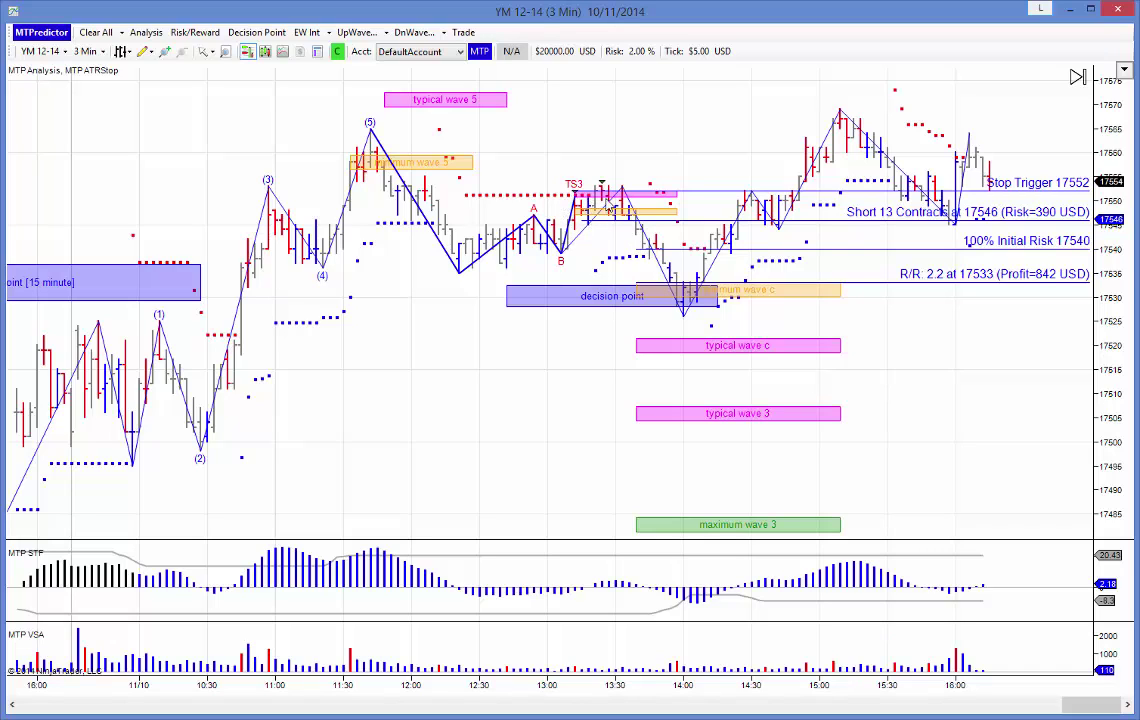
right_click(602, 199)
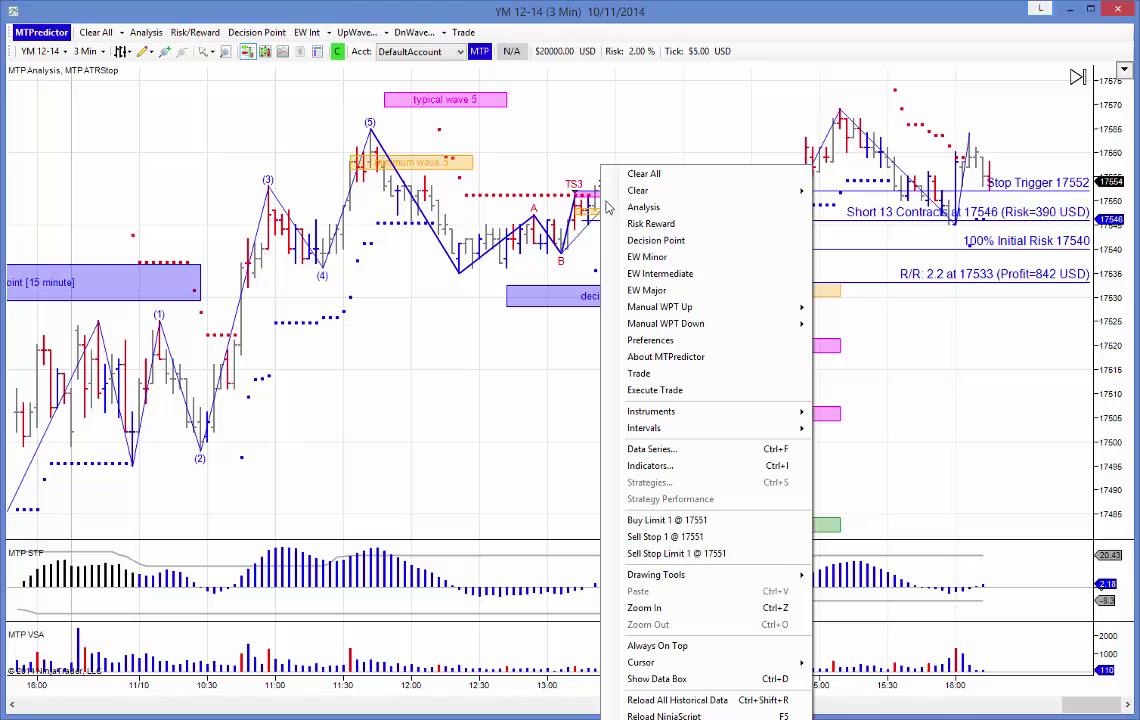
left_click(603, 207)
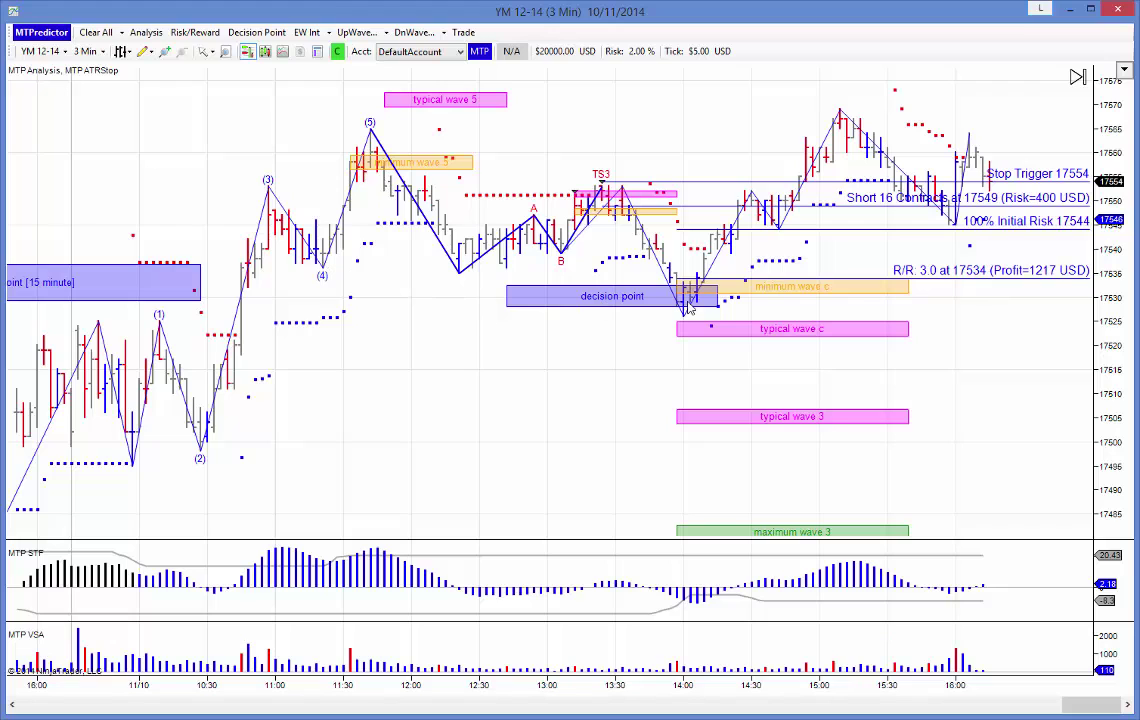
- Switch to 5-minute bars showing both decision point zones alongside the long 8-contract setup at 17535
left_click(95, 51)
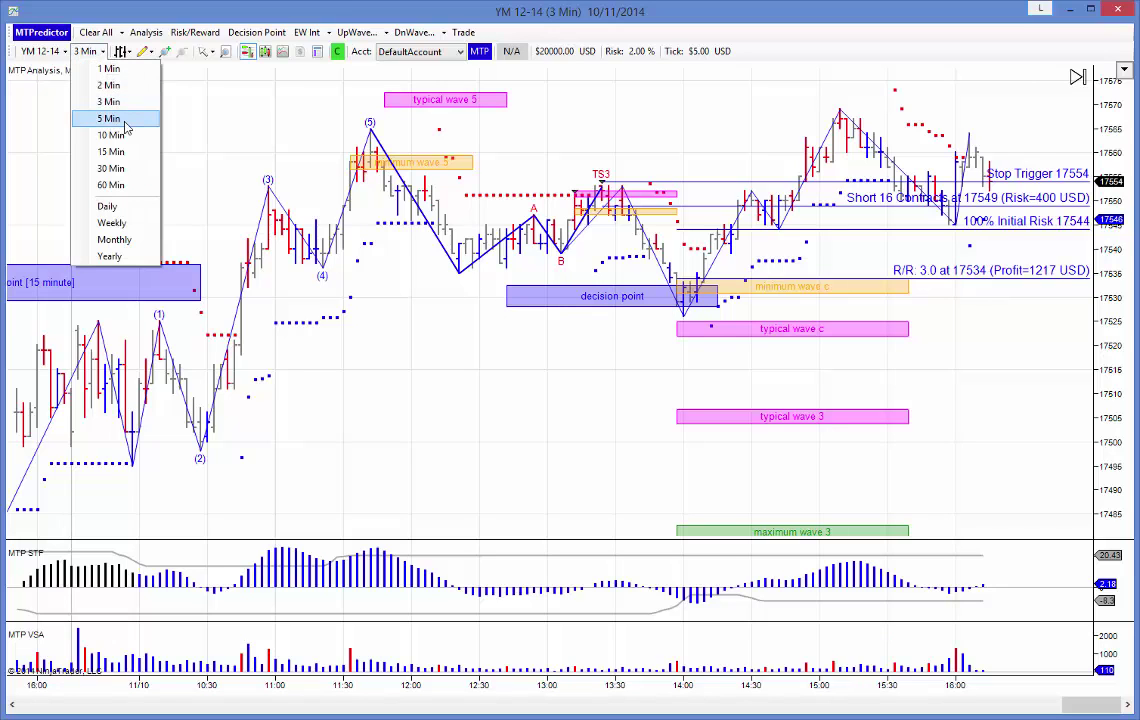
left_click(110, 119)
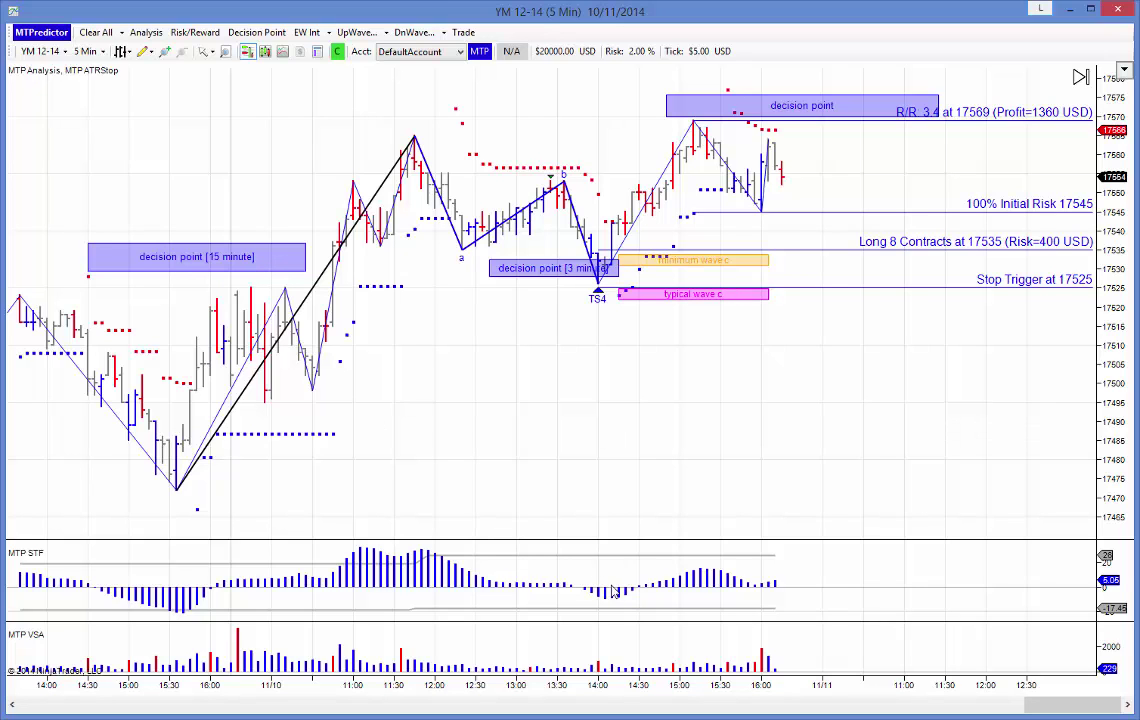
scroll(300, 254, "up", 1)
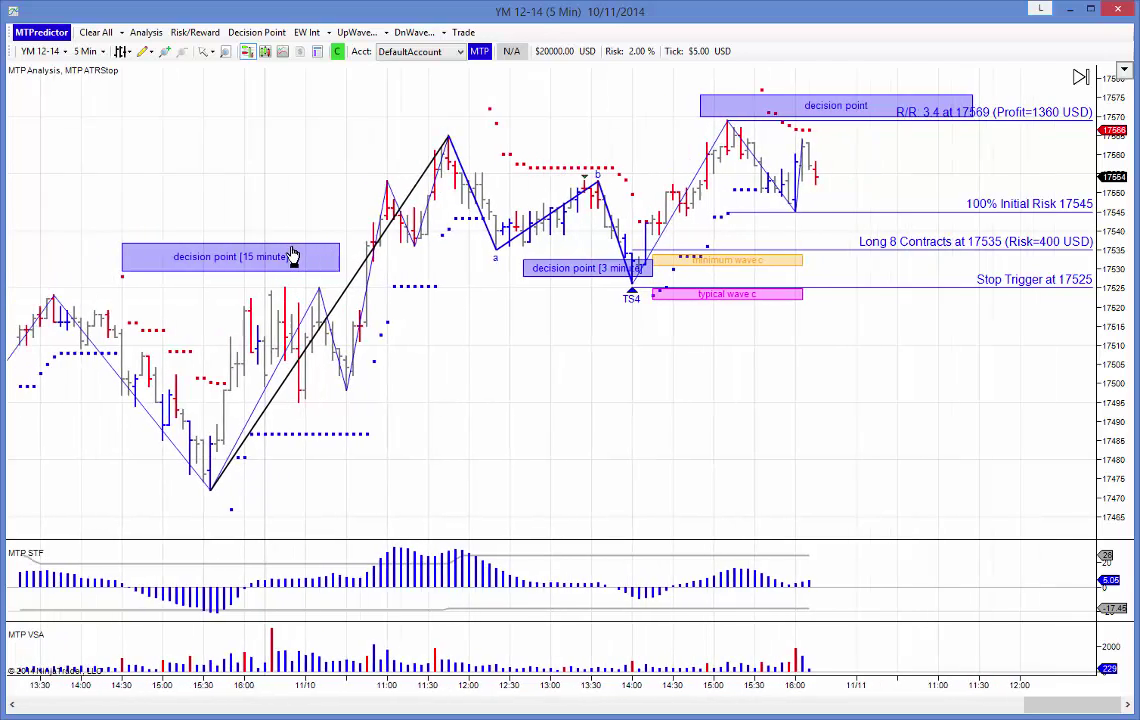
scroll(507, 374, "down", 2)
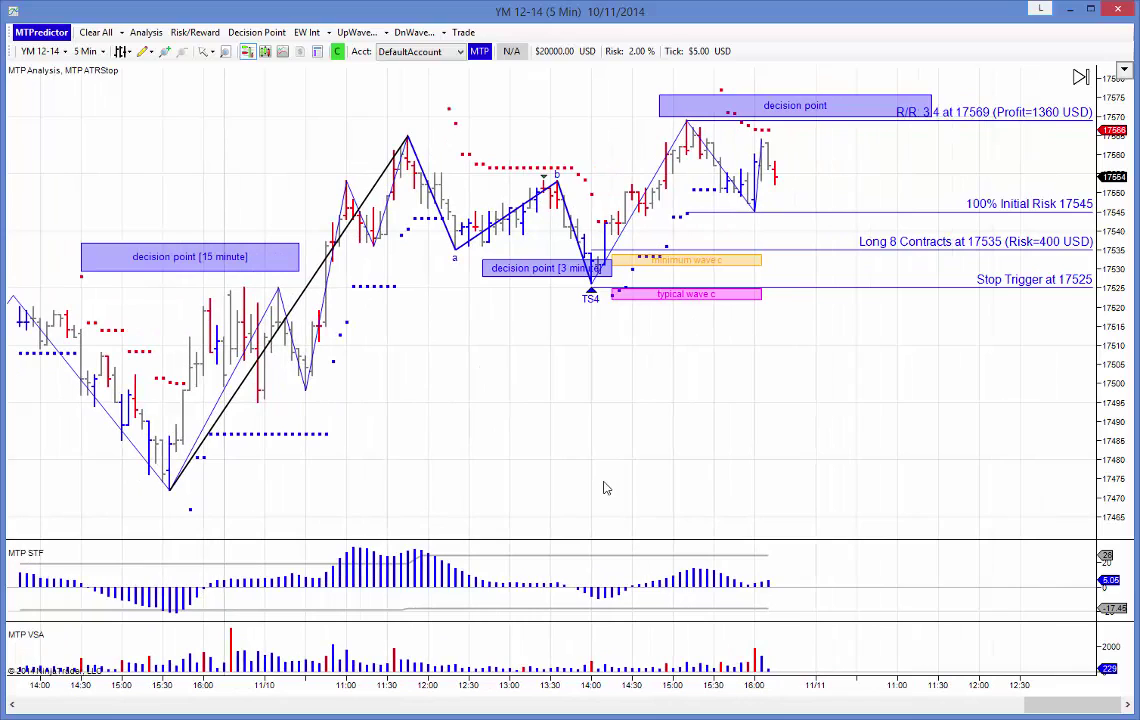